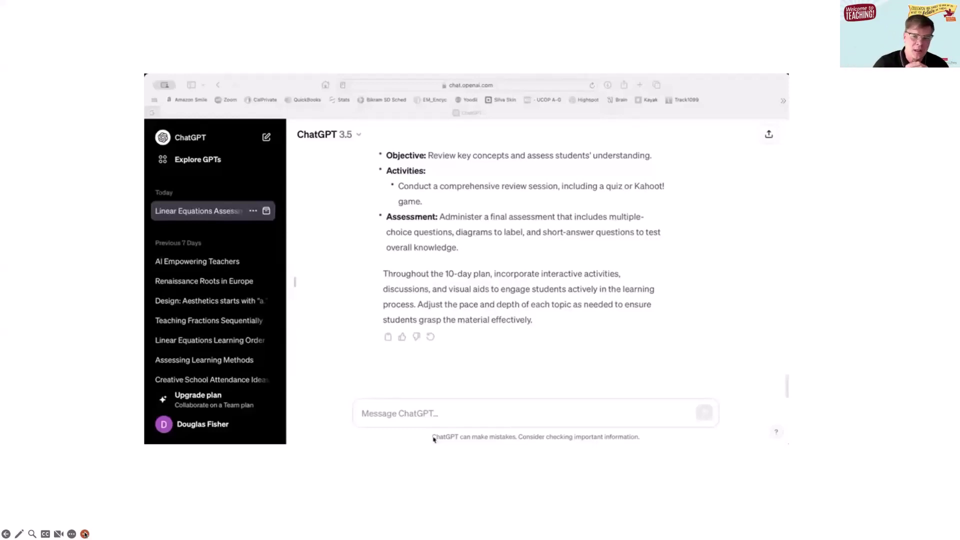
# Step: Send ChatGPT the prompt "how do I teach about the human heart in 10 days - develop lesson plans"
pyautogui.click(390, 414)
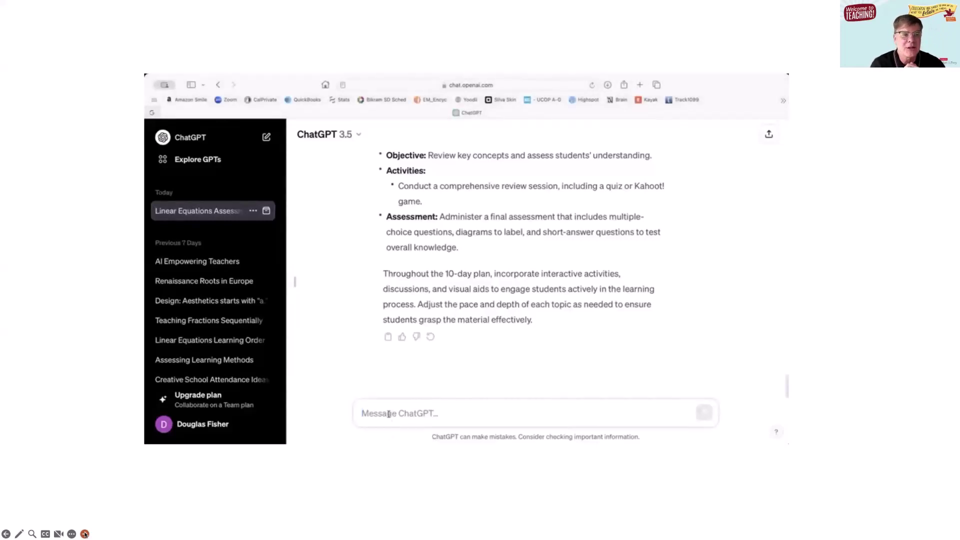
pyautogui.write('how ')
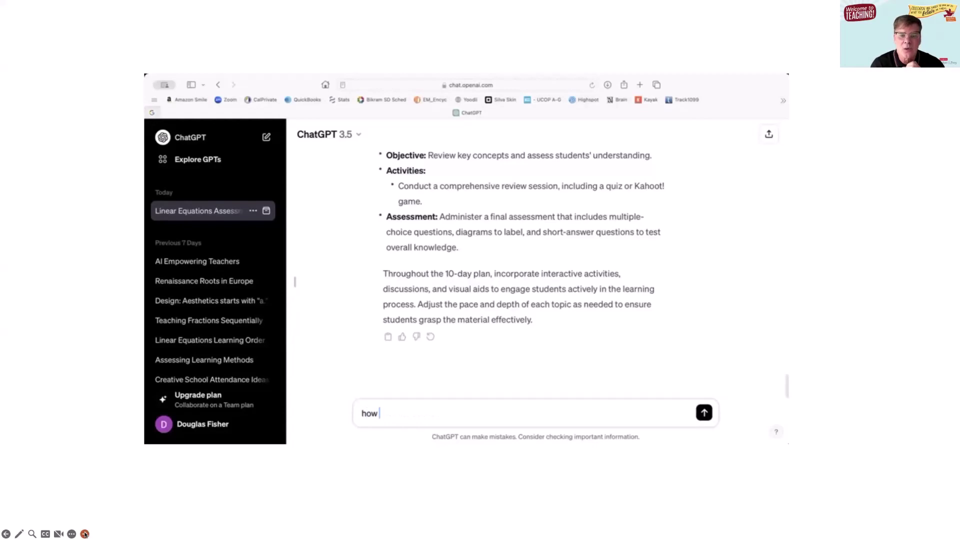
pyautogui.write('do I teach abo')
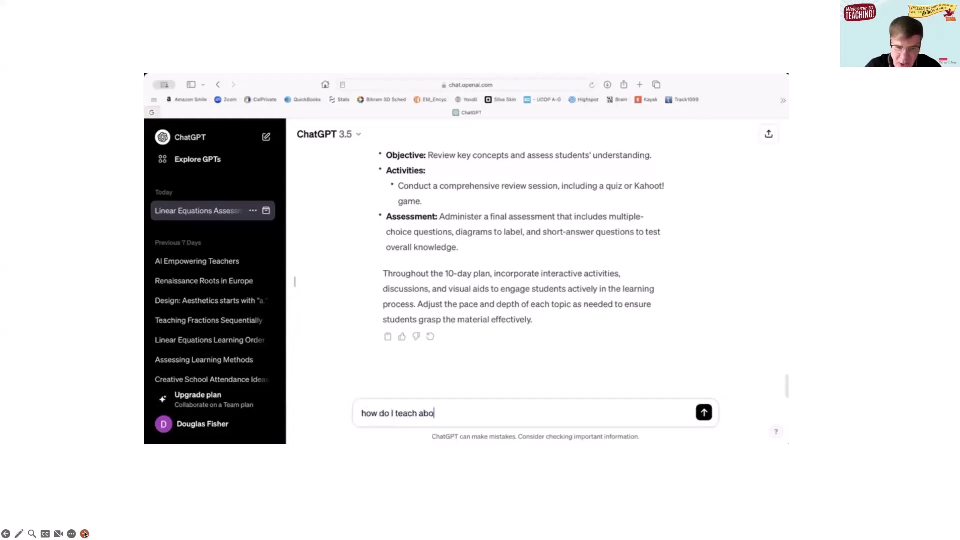
pyautogui.write('ut the hu')
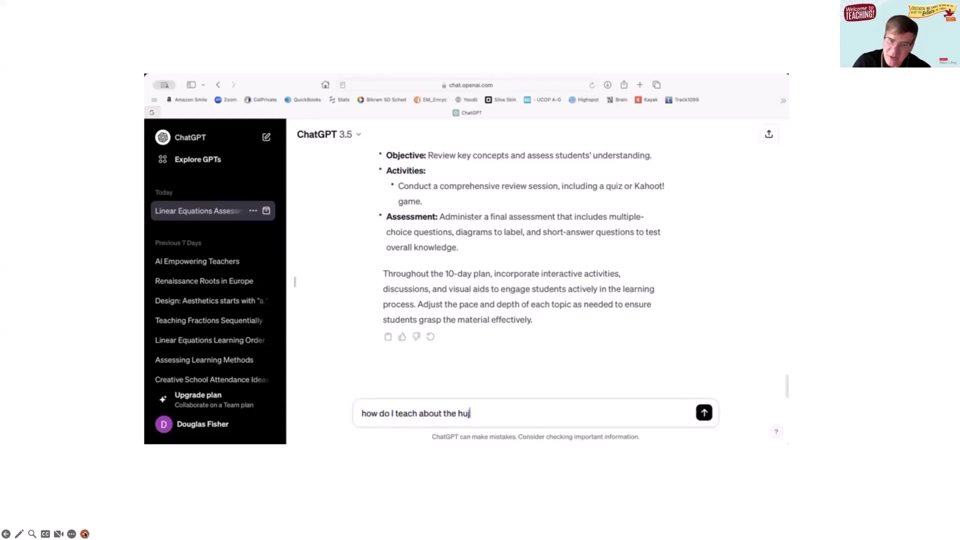
pyautogui.write('man ')
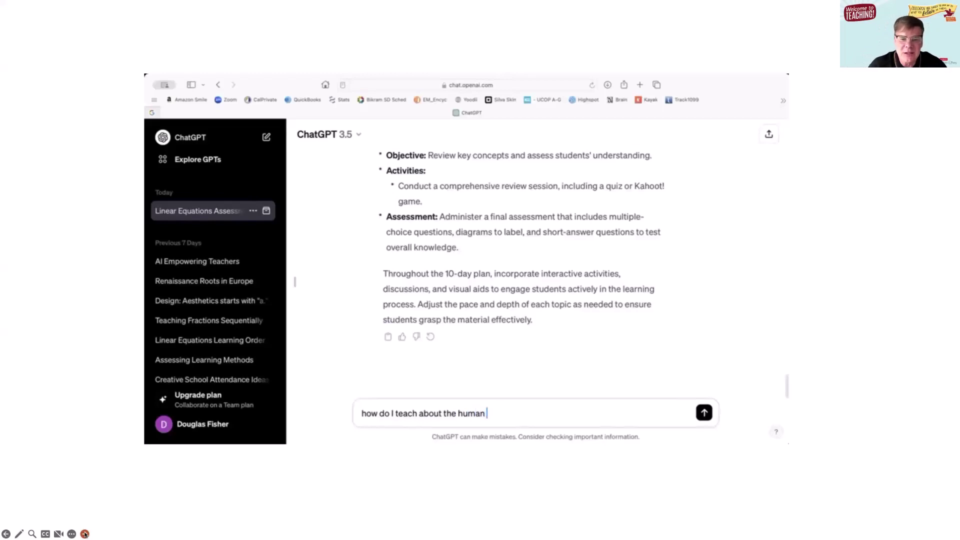
pyautogui.write('heart in 10 day')
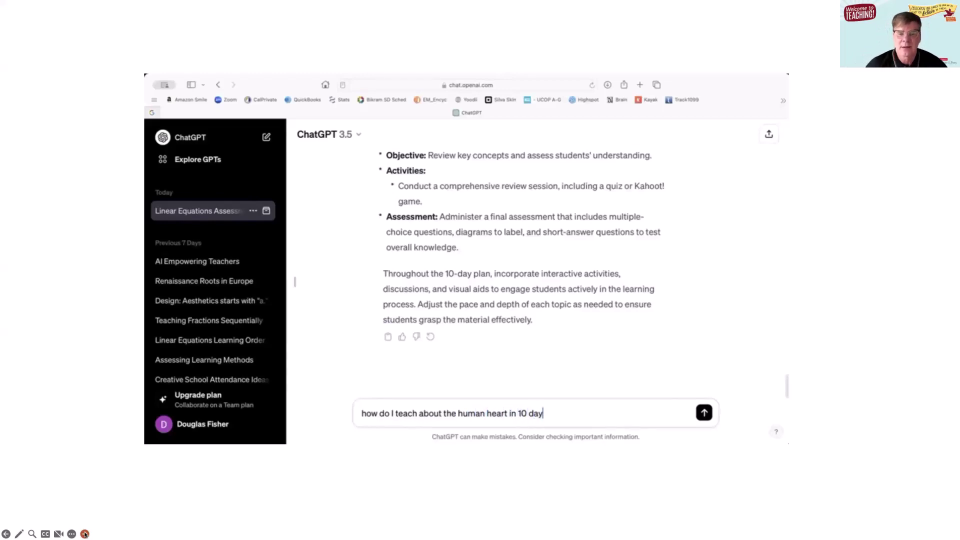
pyautogui.write('s - develop le')
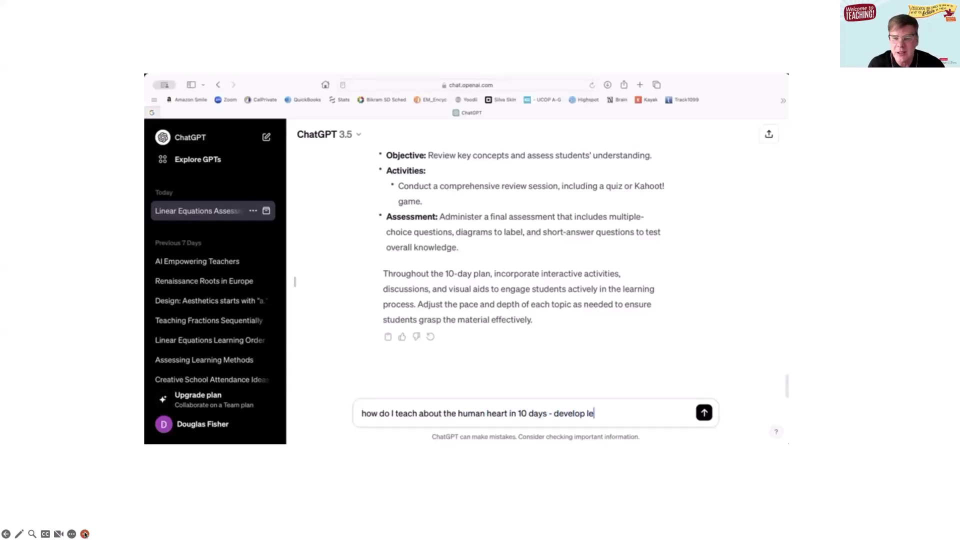
pyautogui.write('sson plans')
pyautogui.press('Return')
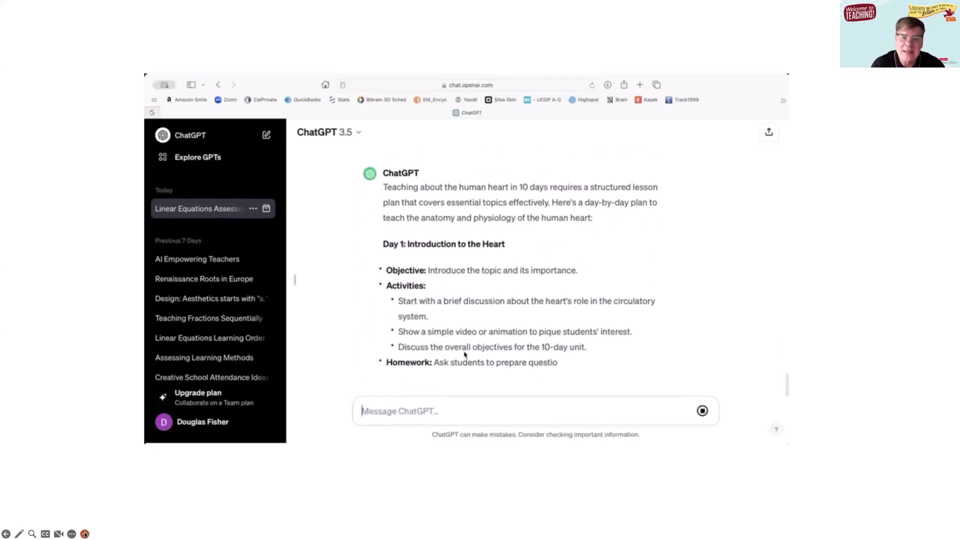
# Step: Review the generated human heart lesson plans from Day 1 through Day 10, checking each day's objective, activities and homework
pyautogui.scroll(5, 488, 282)
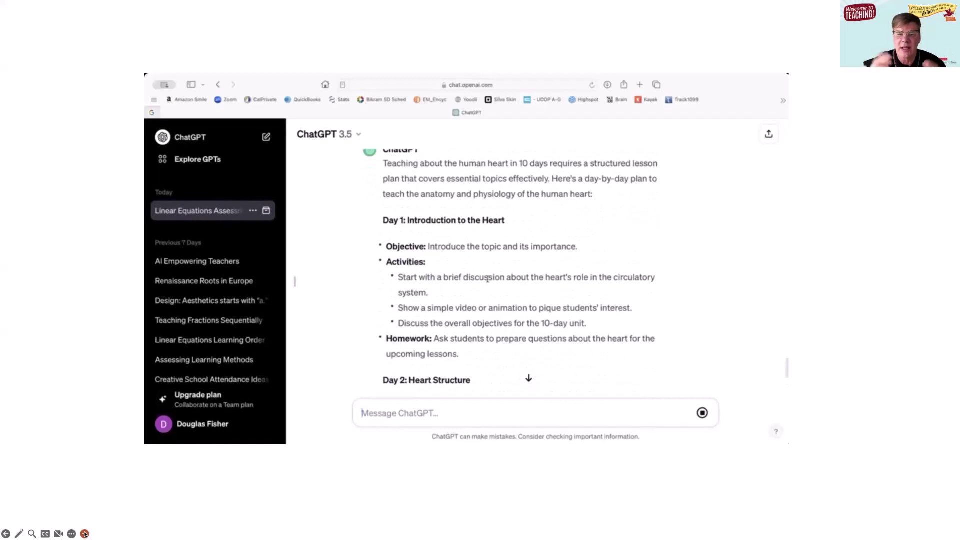
pyautogui.scroll(-5, 487, 281)
pyautogui.scroll(-6, 487, 281)
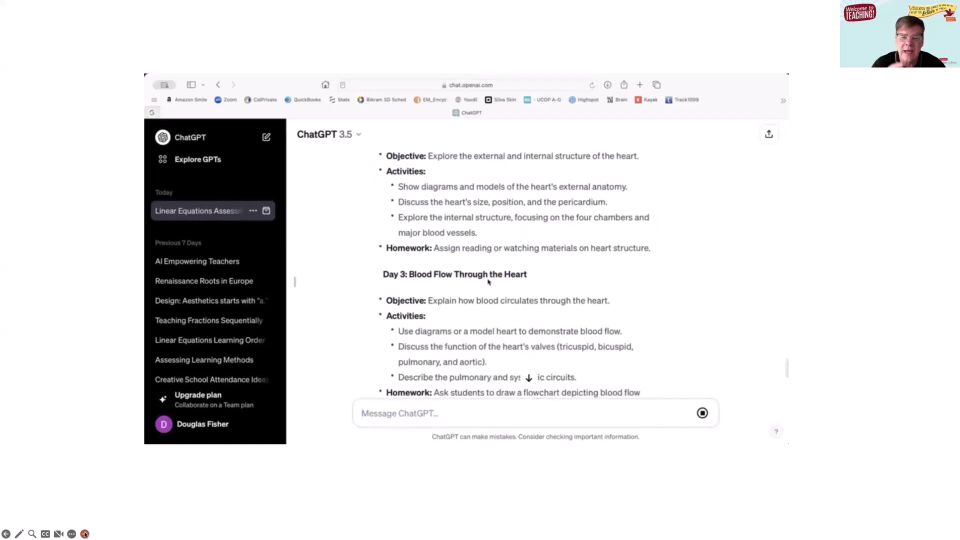
pyautogui.scroll(-2, 488, 281)
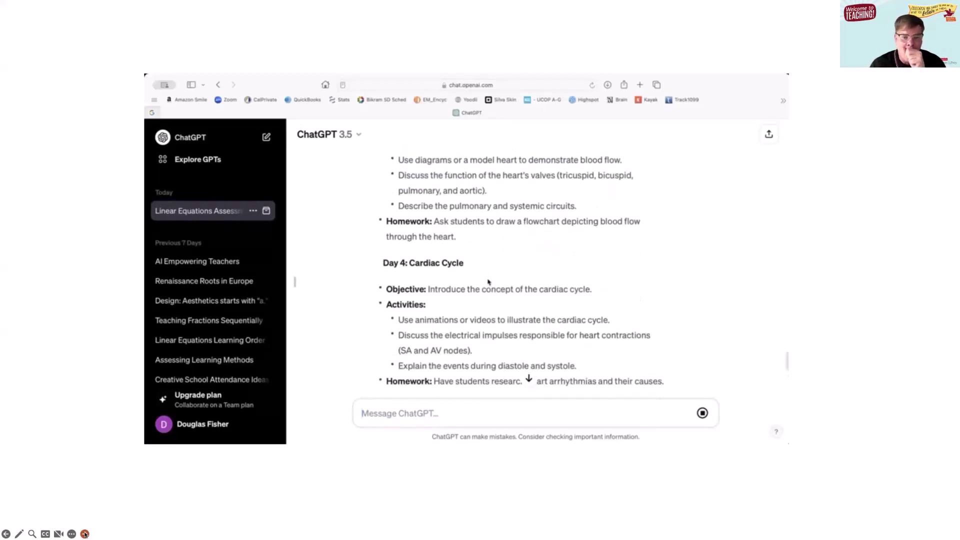
pyautogui.scroll(-4, 488, 281)
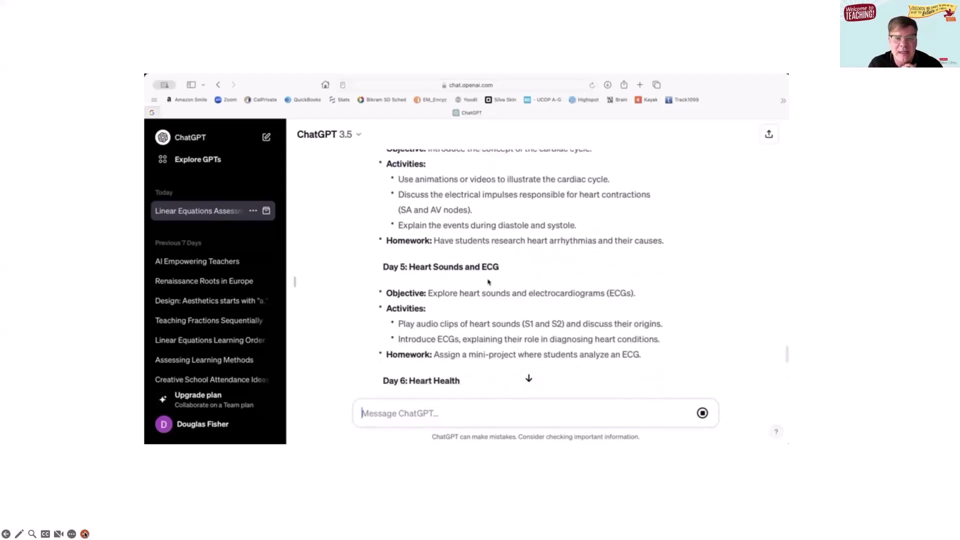
pyautogui.scroll(-4, 488, 279)
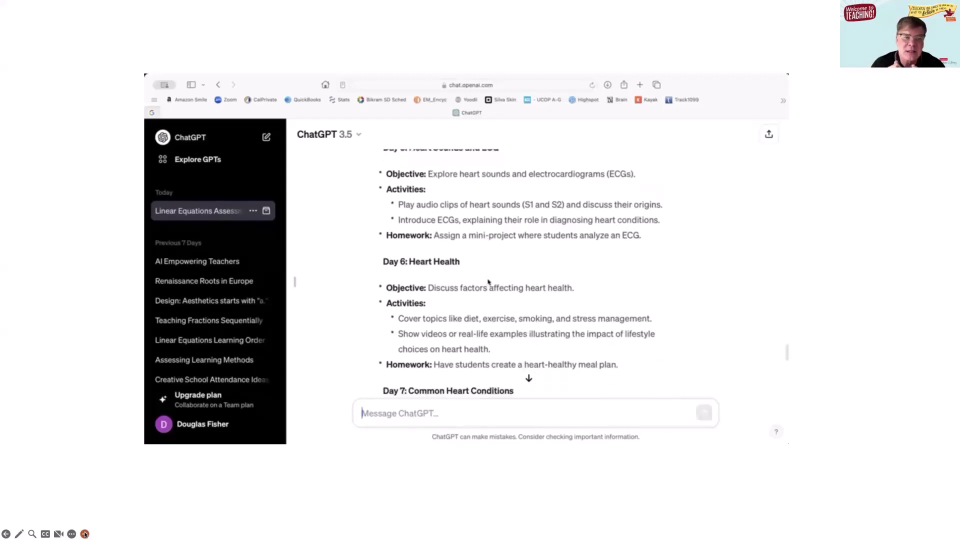
pyautogui.scroll(-4, 487, 282)
pyautogui.scroll(-3, 488, 281)
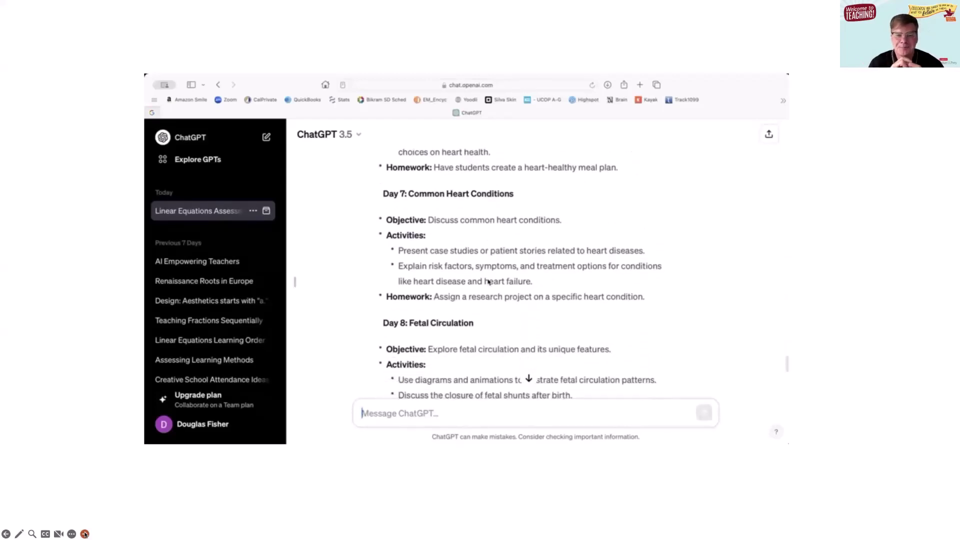
pyautogui.scroll(-10, 488, 281)
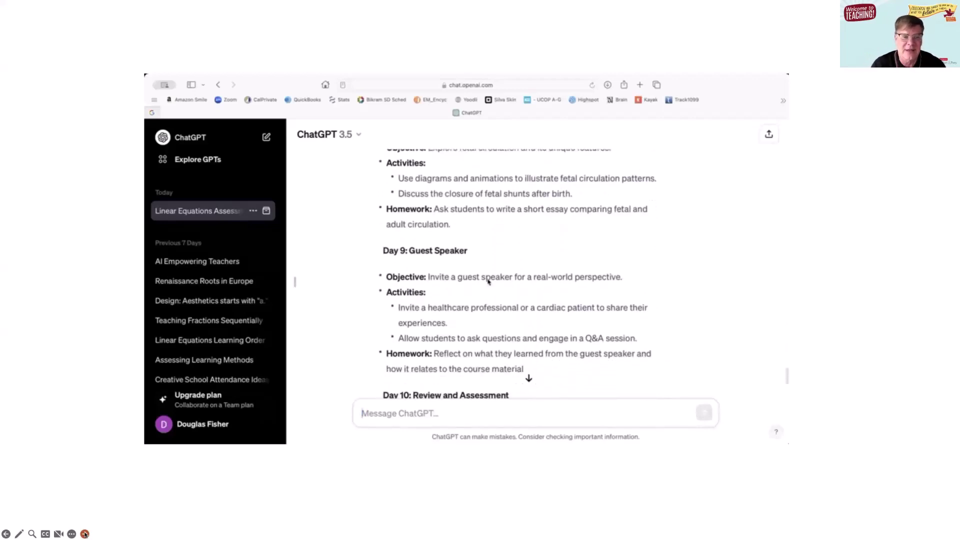
pyautogui.scroll(-7, 488, 282)
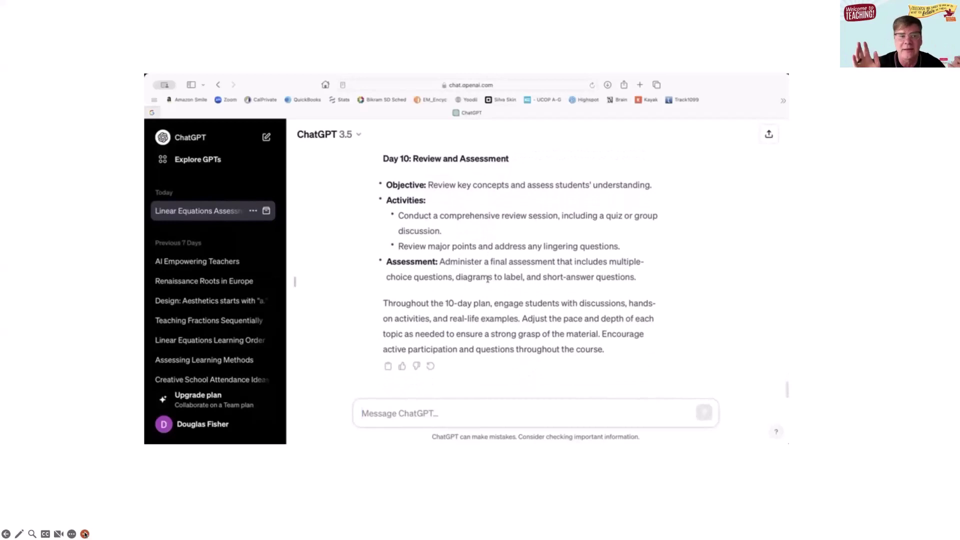
pyautogui.scroll(2, 488, 281)
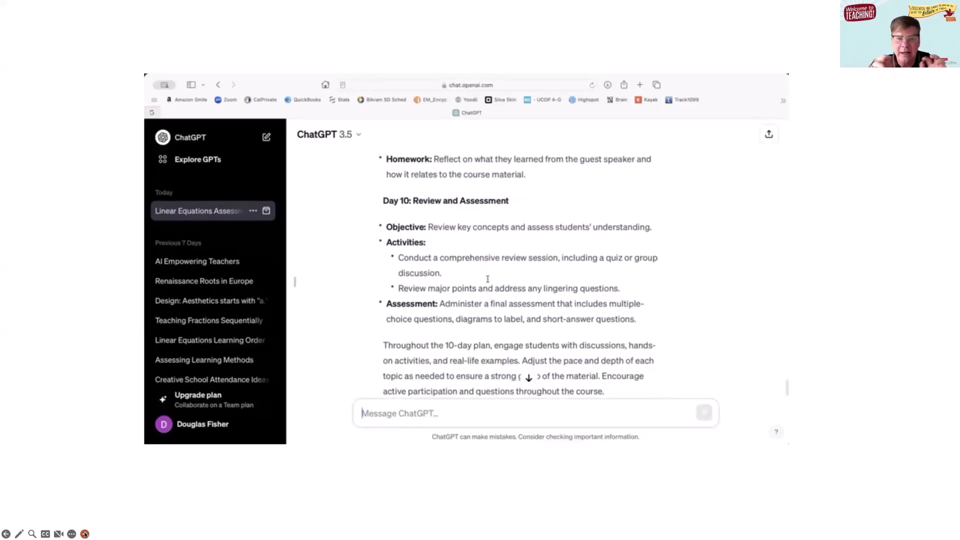
pyautogui.scroll(10, 488, 282)
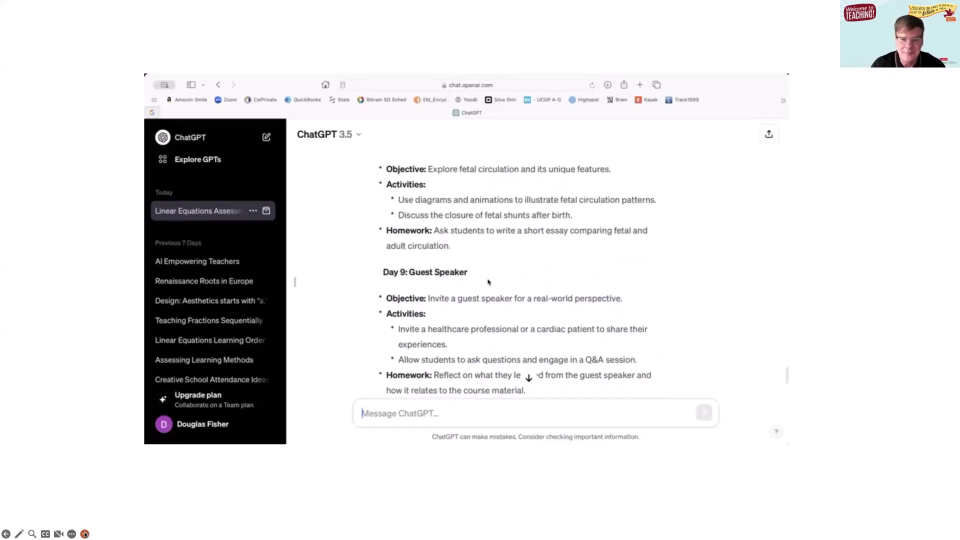
pyautogui.scroll(1, 488, 282)
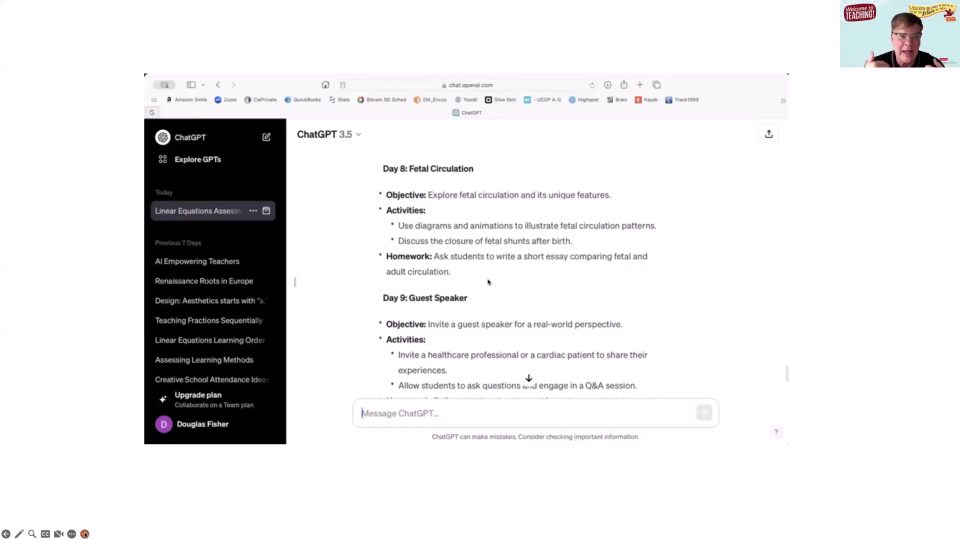
# Step: Send the follow-up prompt "what would success criteria for each day look like"
pyautogui.write('what wou')
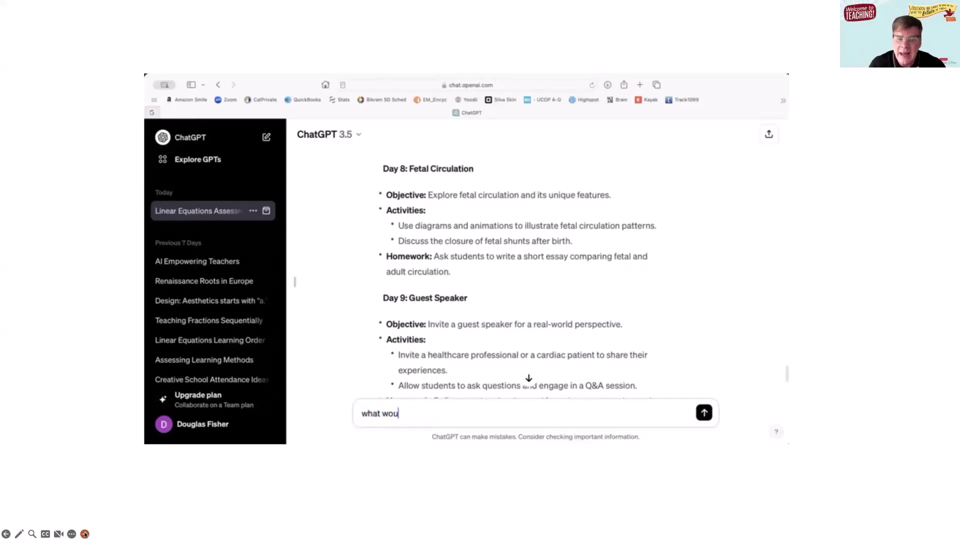
pyautogui.write('ld success ')
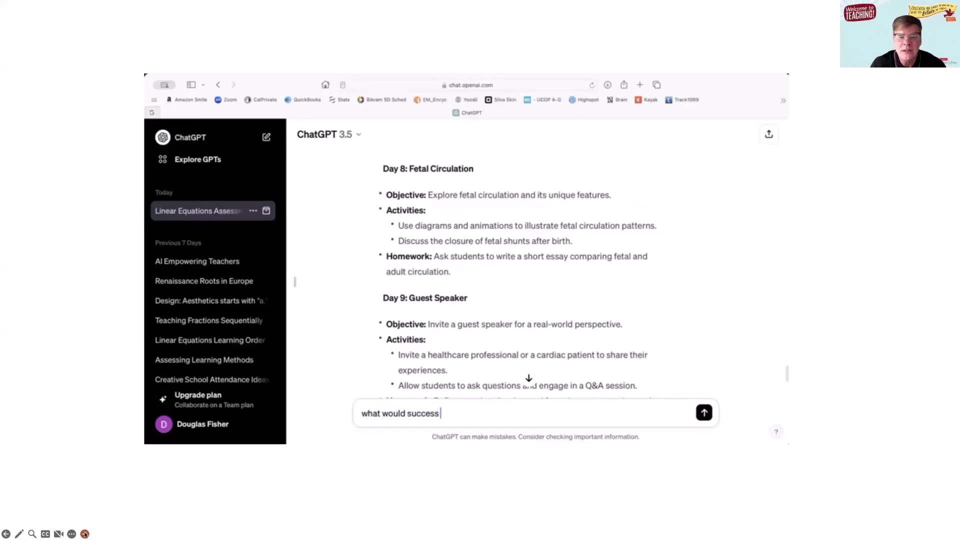
pyautogui.write('critier fo')
pyautogui.press('BackSpace')
pyautogui.press('BackSpace')
pyautogui.press('BackSpace')
pyautogui.press('BackSpace')
pyautogui.press('BackSpace')
pyautogui.press('BackSpace')
pyautogui.press('BackSpace')
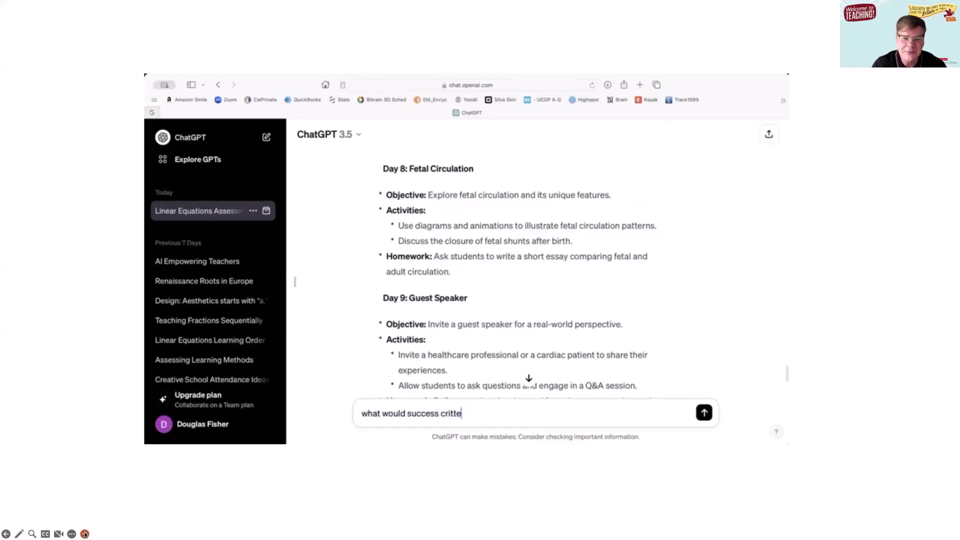
pyautogui.write('teri')
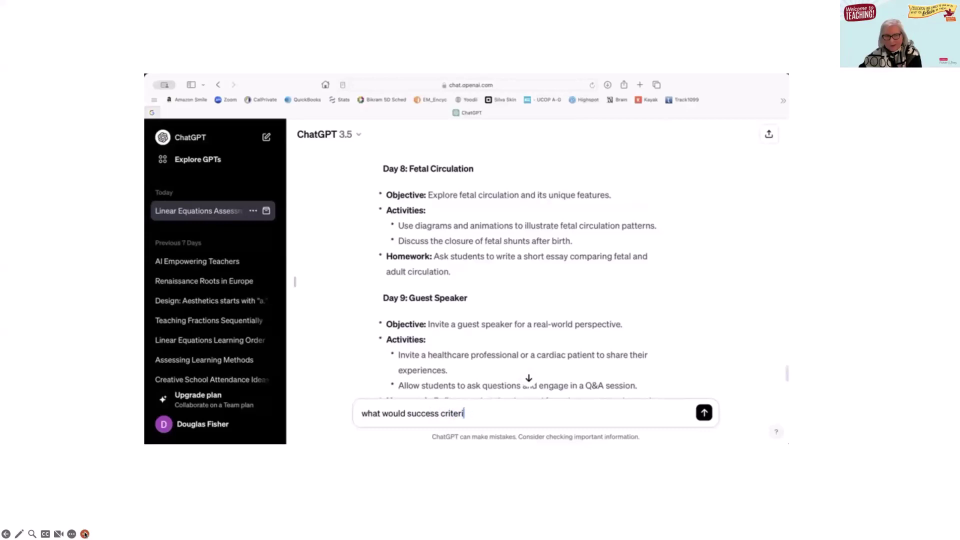
pyautogui.write('a for each day look like')
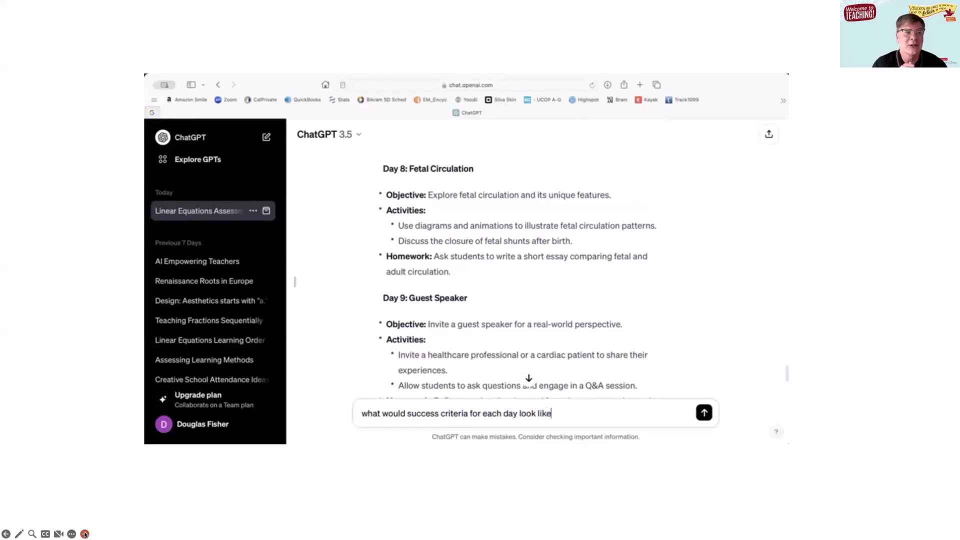
pyautogui.press('Return')
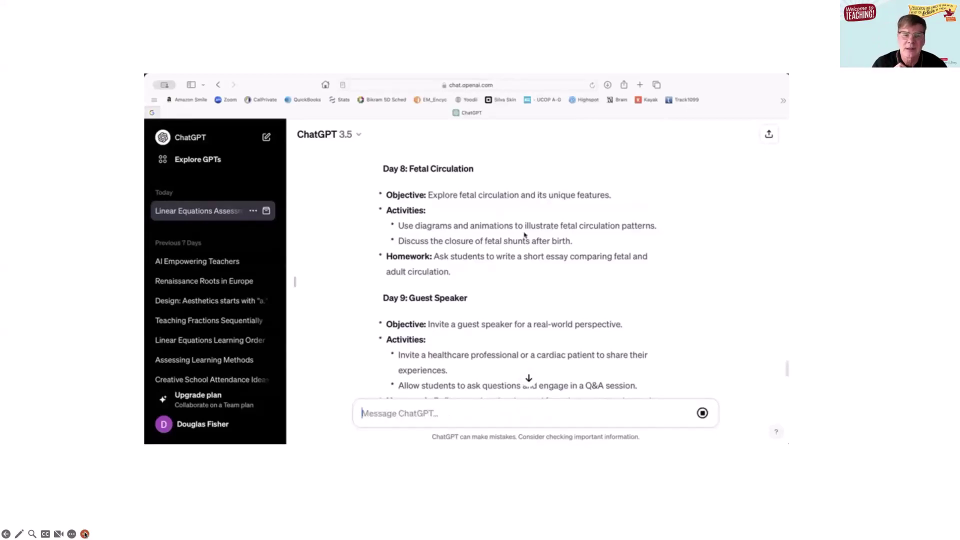
# Step: Review the generated success criteria for the human heart lessons from Day 1 through Day 6
pyautogui.scroll(-15, 524, 235)
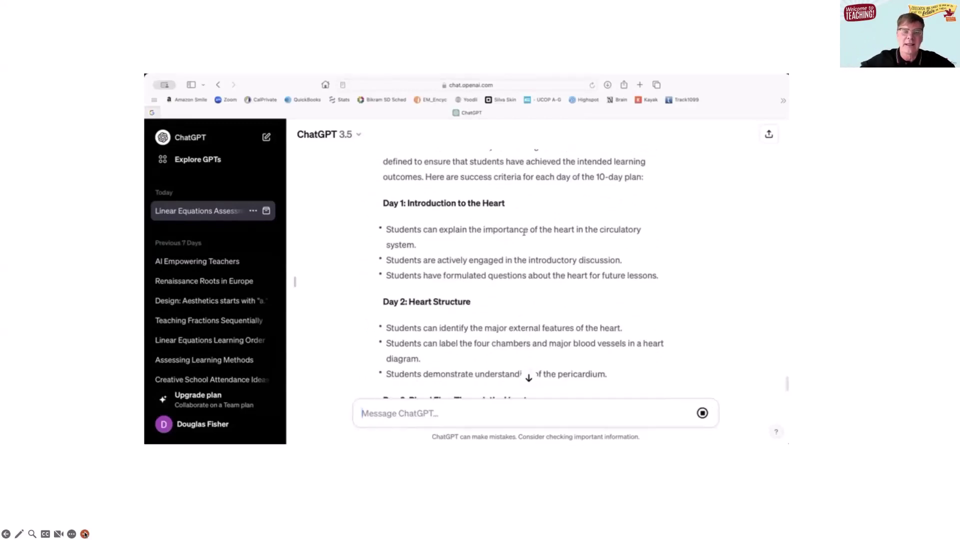
pyautogui.scroll(3, 524, 232)
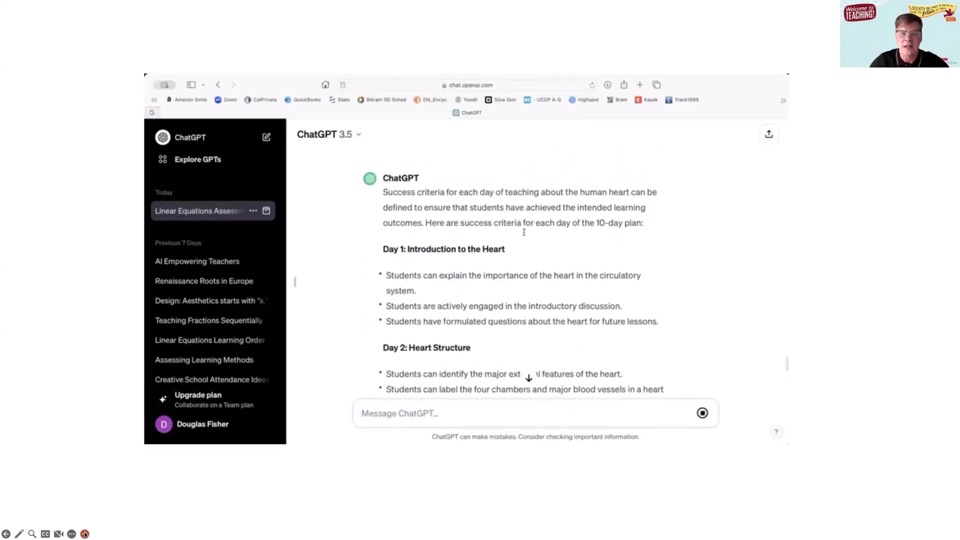
pyautogui.scroll(-4, 524, 235)
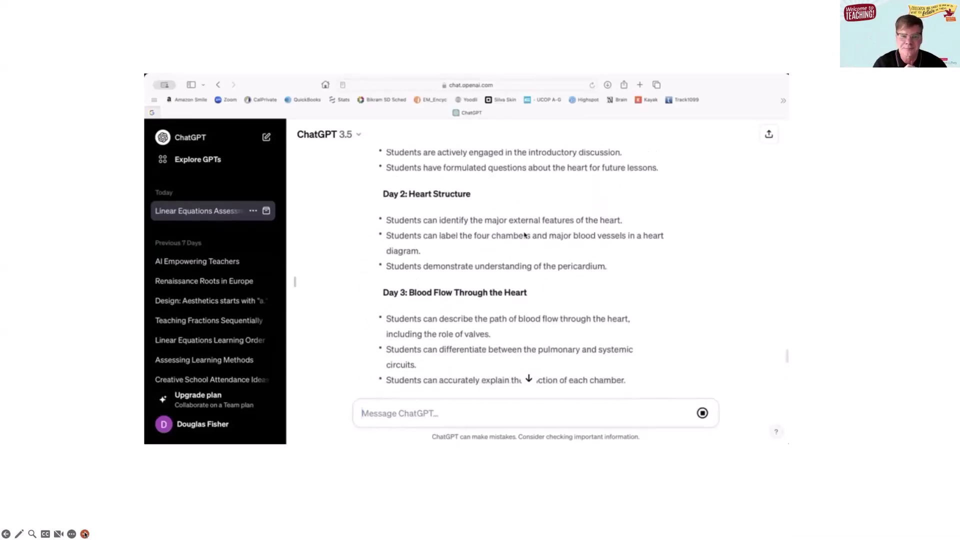
pyautogui.scroll(-4, 524, 235)
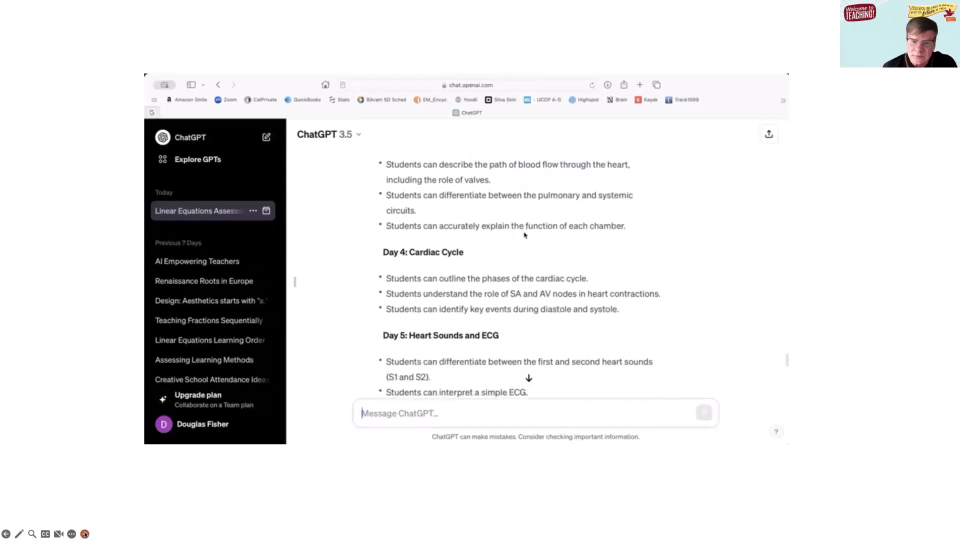
pyautogui.scroll(-2, 524, 235)
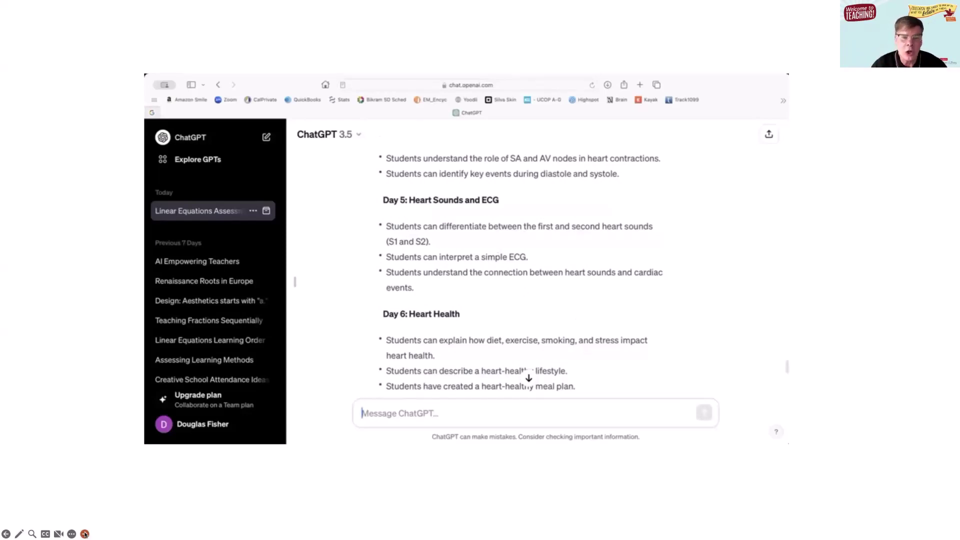
# Step: Advance the slideshow past the ChatGPT demo and the Section 4 title to the "Universal Responses: Micro-assessments That Propel Learning" slide
pyautogui.click(85, 533)
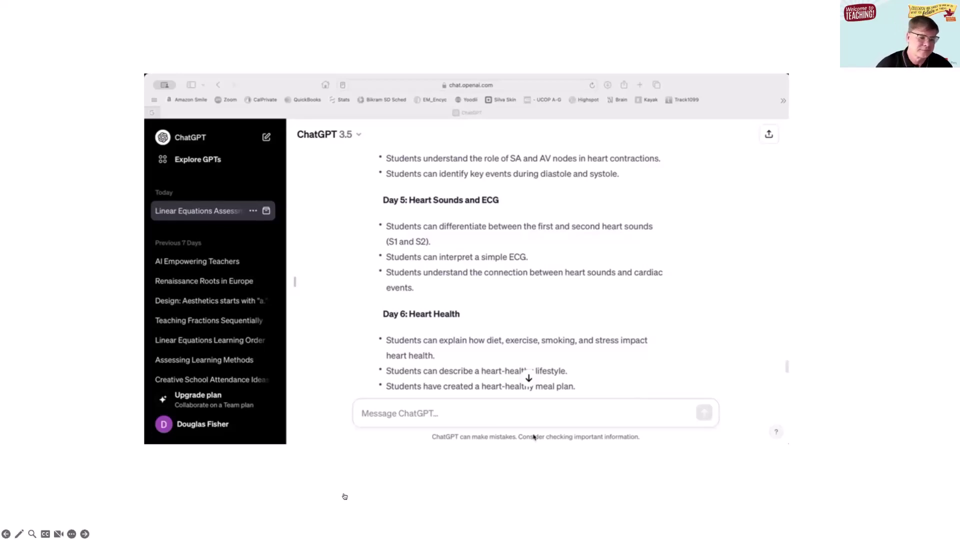
pyautogui.click(85, 534)
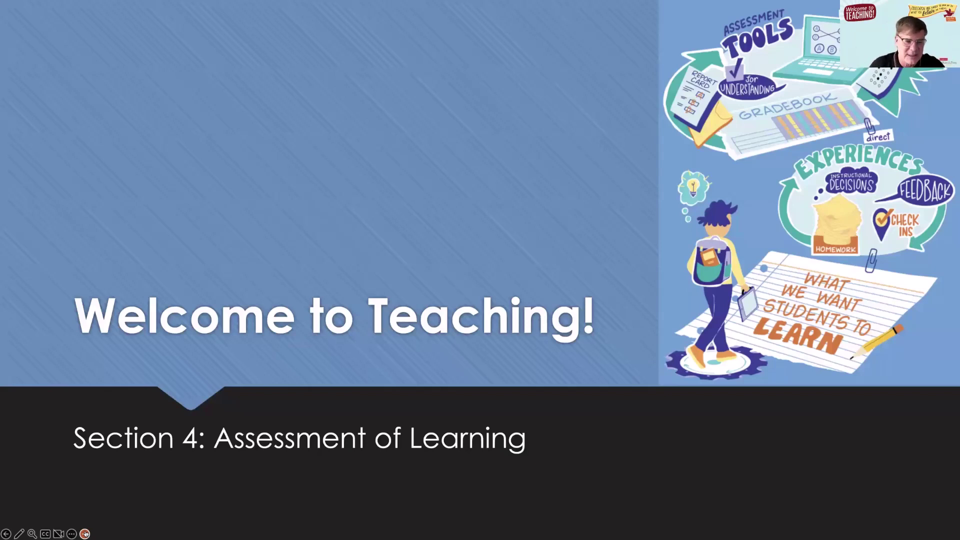
pyautogui.press('Right')
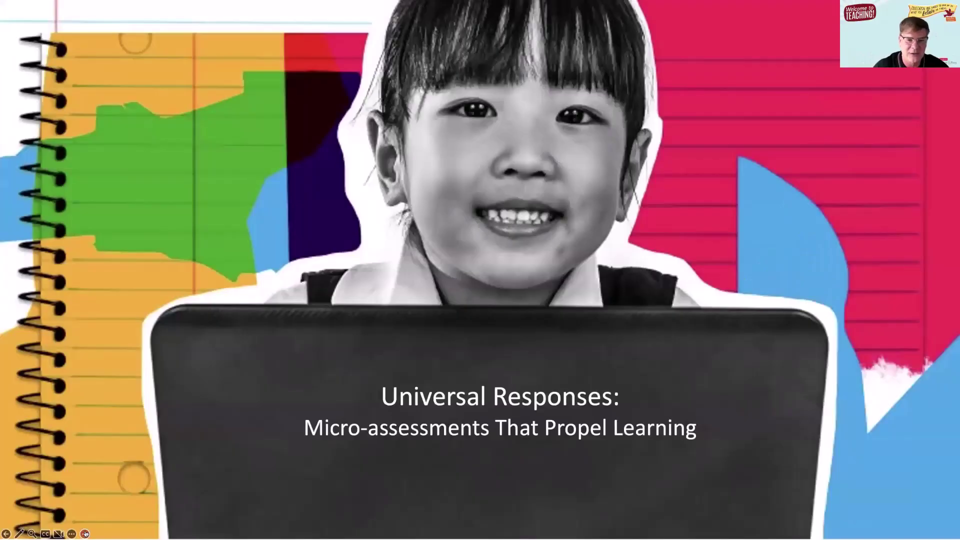